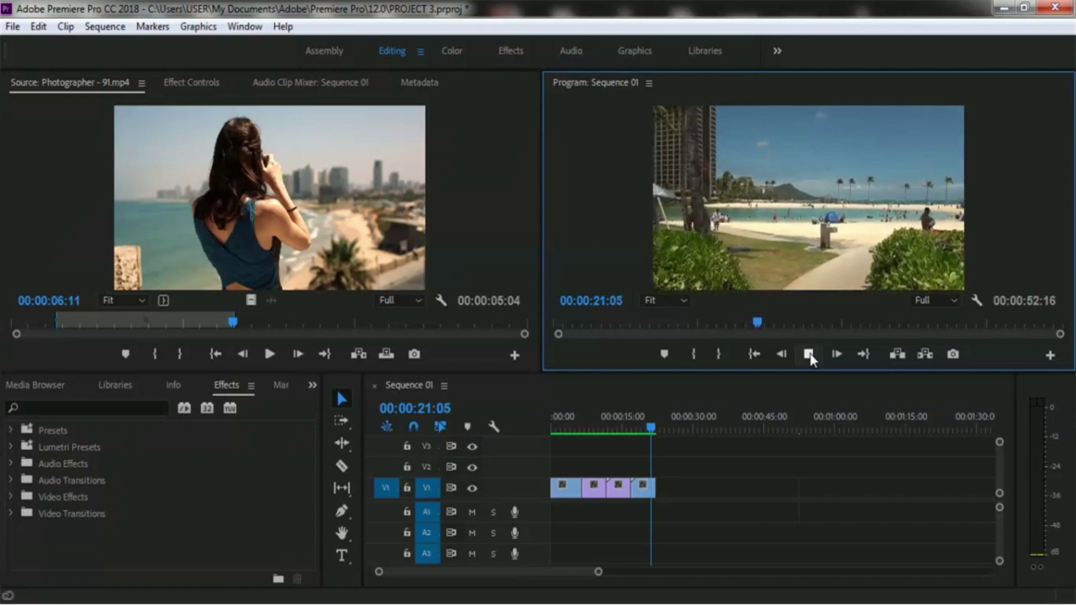
Play the sequence across the cut between the first and second clips to check how they change over
{"action": "left_click", "coordinate": [809, 354]}
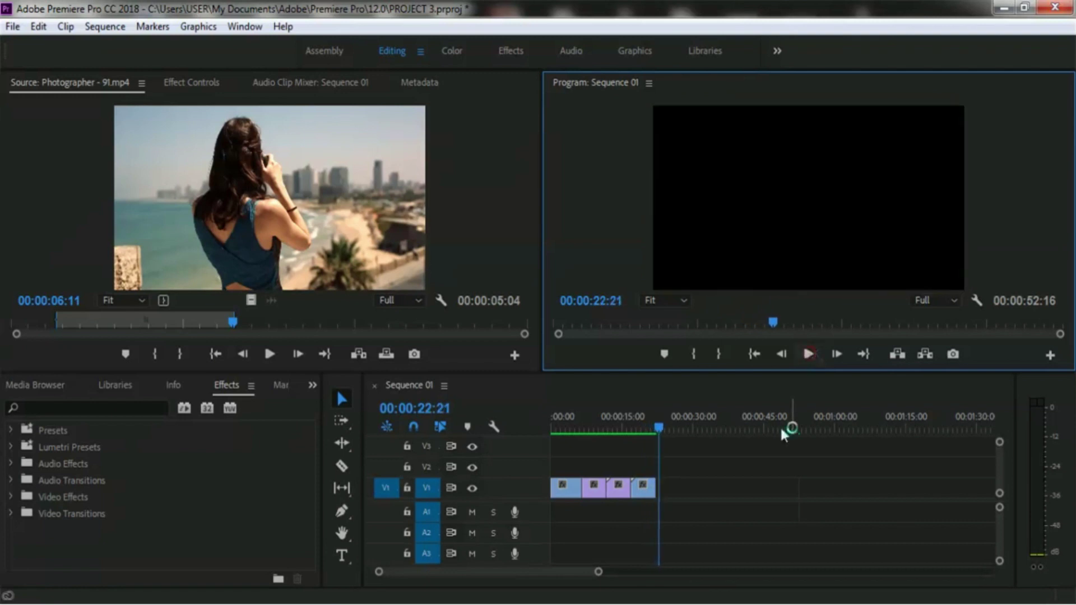
{"action": "left_click_drag", "start_coordinate": [660, 427], "coordinate": [576, 430]}
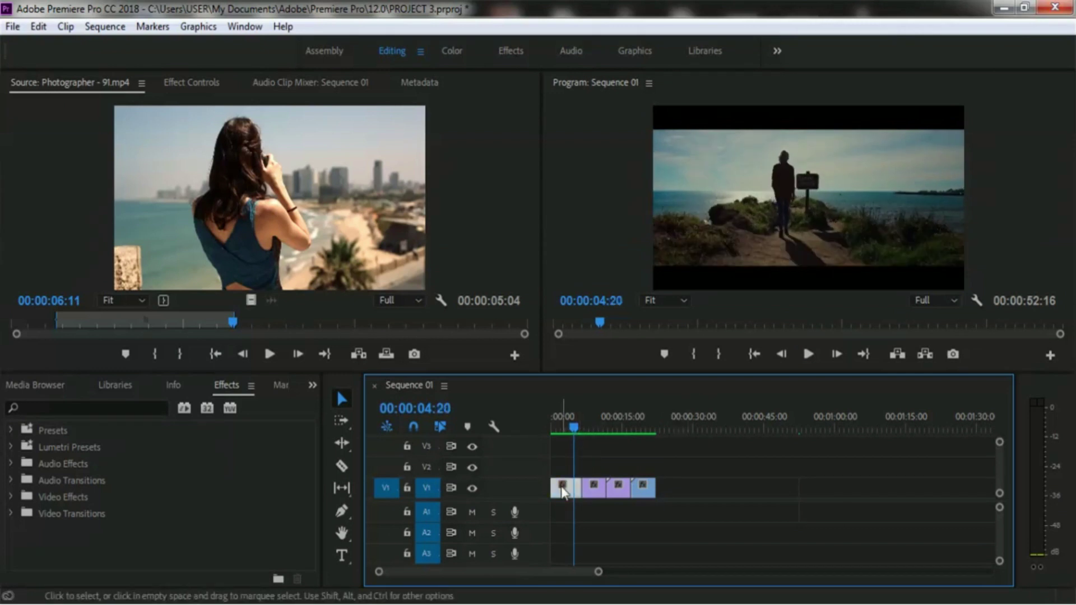
{"action": "left_click", "coordinate": [595, 487]}
{"action": "mouse_move", "coordinate": [575, 430]}
{"action": "left_mouse_down"}
{"action": "mouse_move", "coordinate": [593, 432]}
{"action": "mouse_move", "coordinate": [567, 429]}
{"action": "left_mouse_up"}
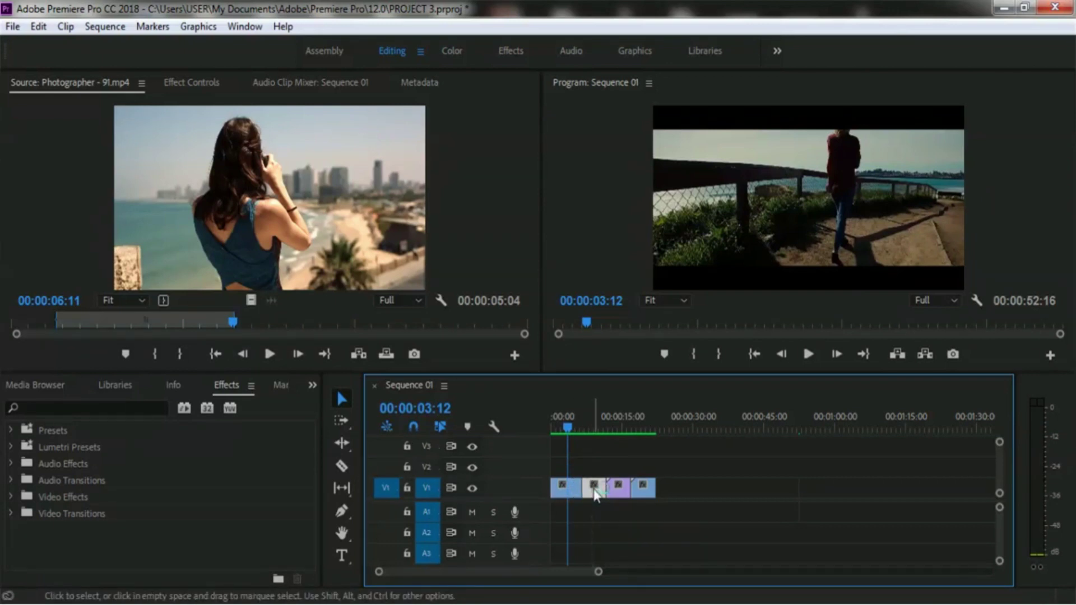
{"action": "left_click", "coordinate": [809, 354]}
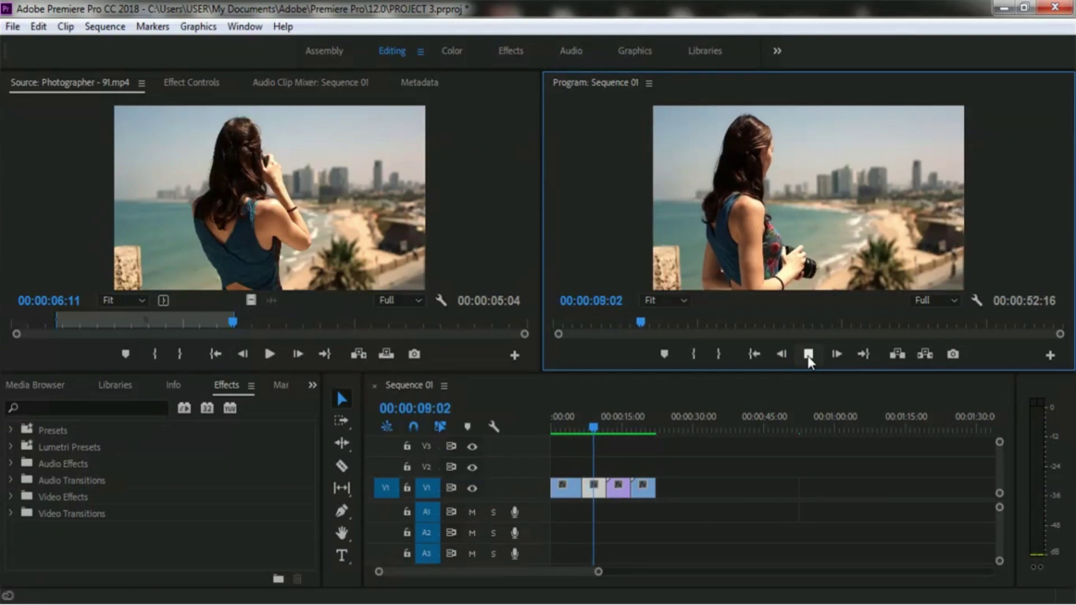
{"action": "left_click", "coordinate": [809, 356]}
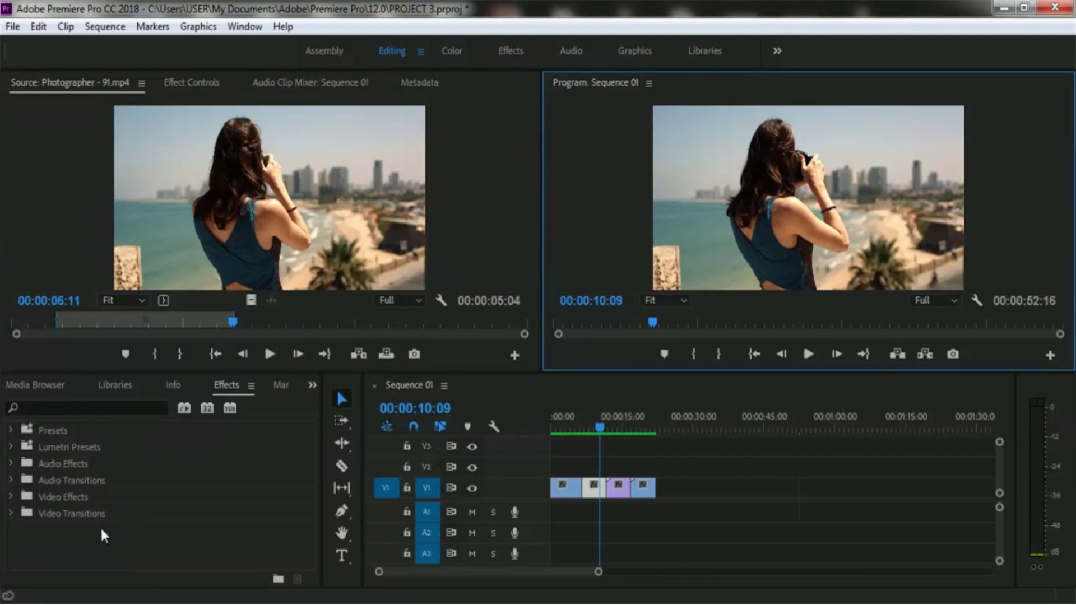
Apply the Paint Splatter wipe transition to the cut between the first and second clips on V1
{"action": "left_click", "coordinate": [10, 514]}
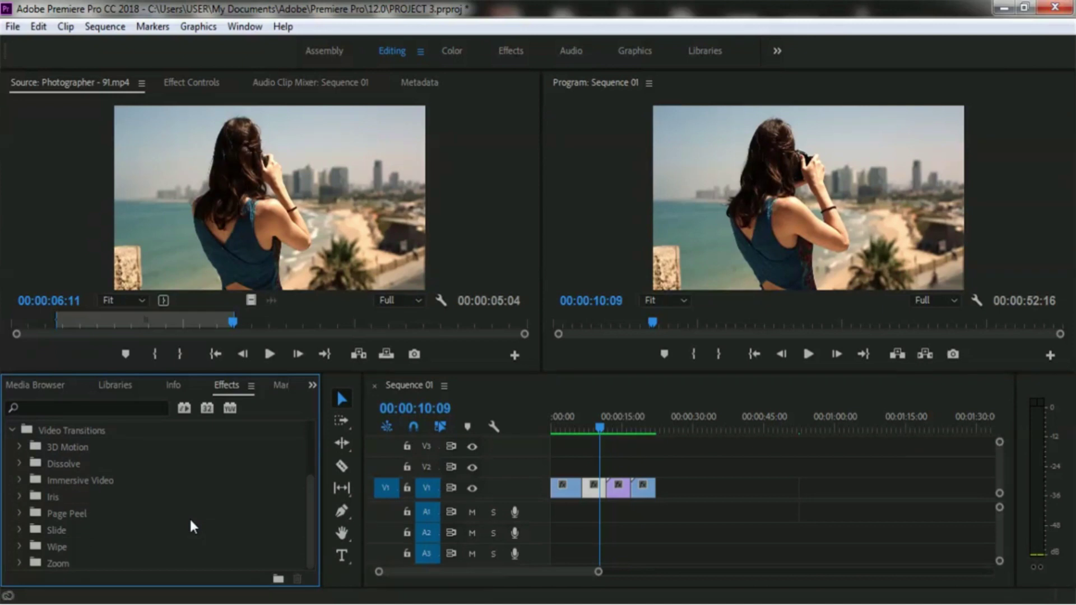
{"action": "left_click", "coordinate": [20, 546]}
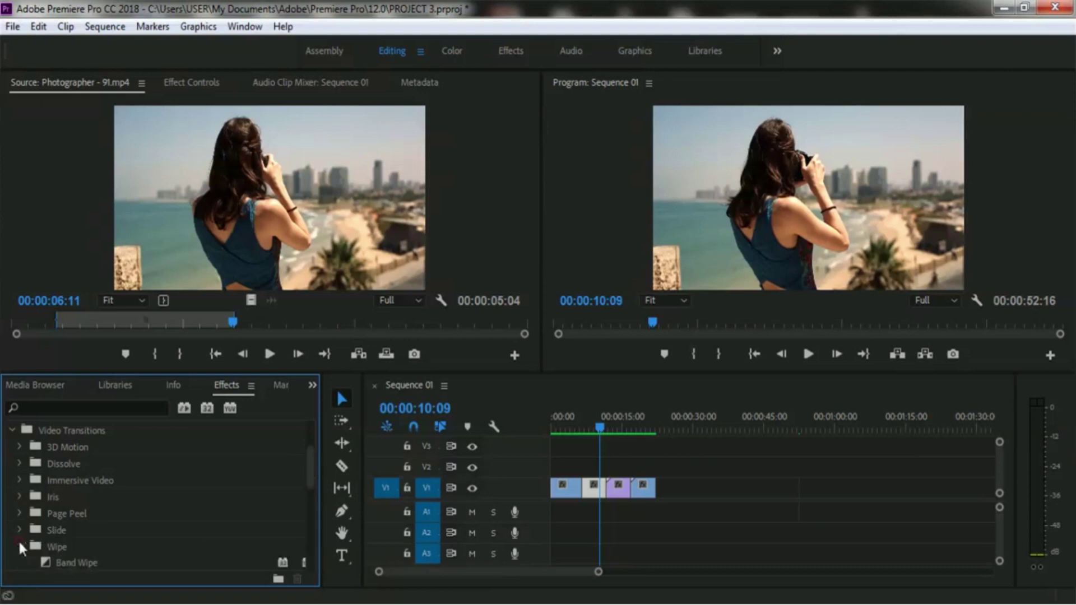
{"action": "scroll", "coordinate": [190, 488], "scroll_direction": "down", "scroll_amount": 3}
{"action": "scroll", "coordinate": [187, 484], "scroll_direction": "down", "scroll_amount": 8}
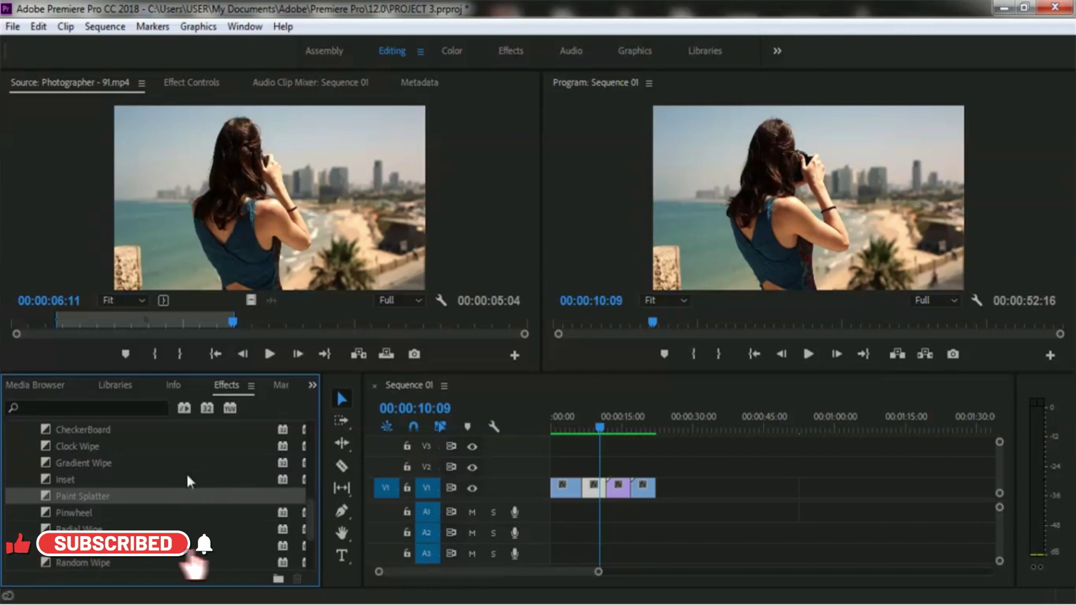
{"action": "scroll", "coordinate": [109, 511], "scroll_direction": "down", "scroll_amount": 4}
{"action": "left_click", "coordinate": [72, 512]}
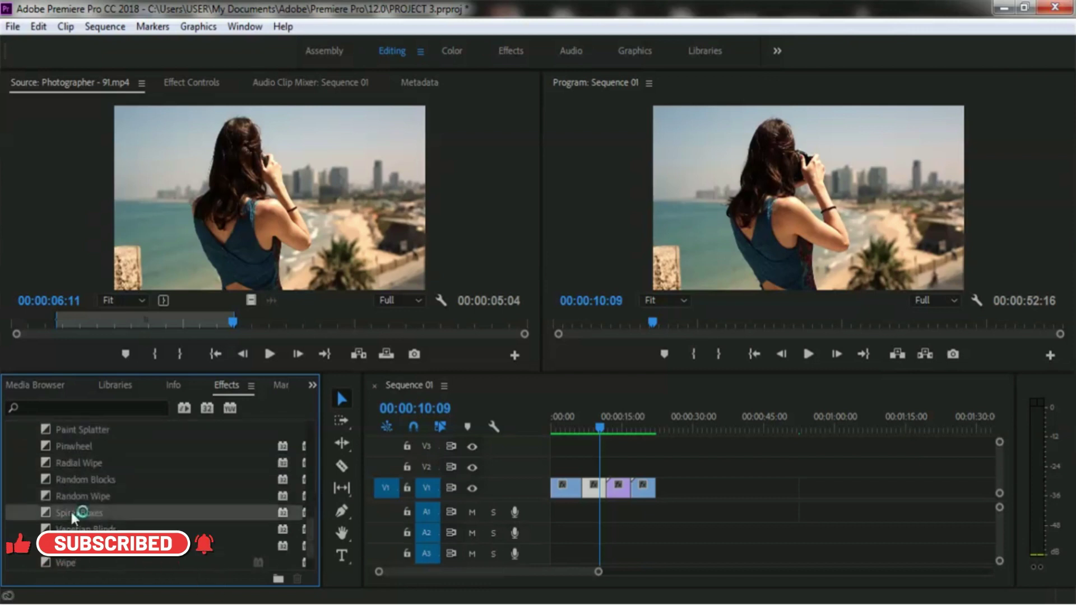
{"action": "scroll", "coordinate": [79, 521], "scroll_direction": "down", "scroll_amount": 2}
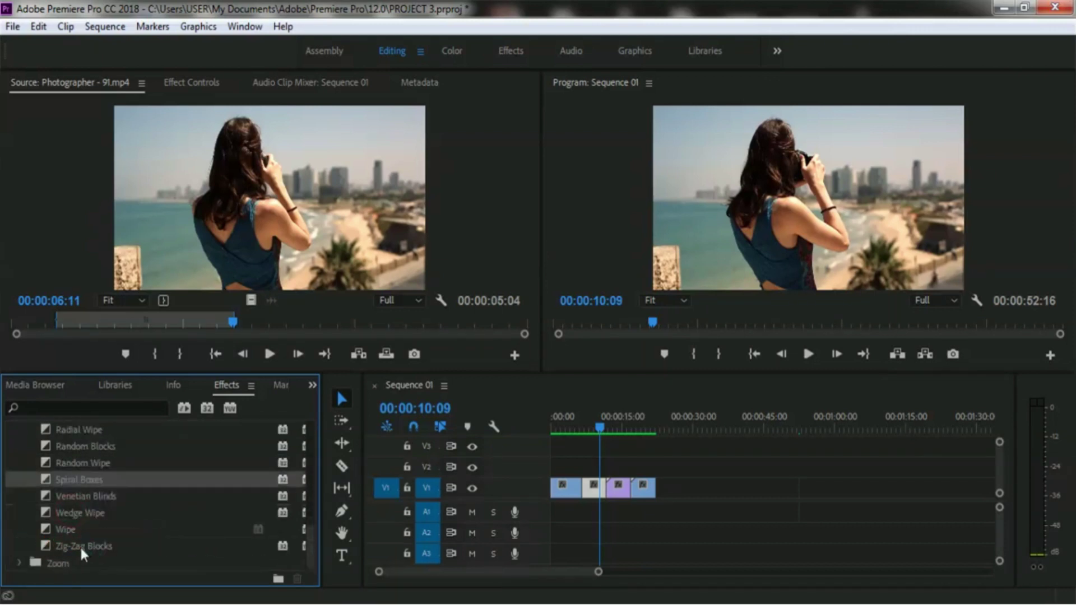
{"action": "scroll", "coordinate": [117, 539], "scroll_direction": "up", "scroll_amount": 3}
{"action": "scroll", "coordinate": [202, 539], "scroll_direction": "up", "scroll_amount": 2}
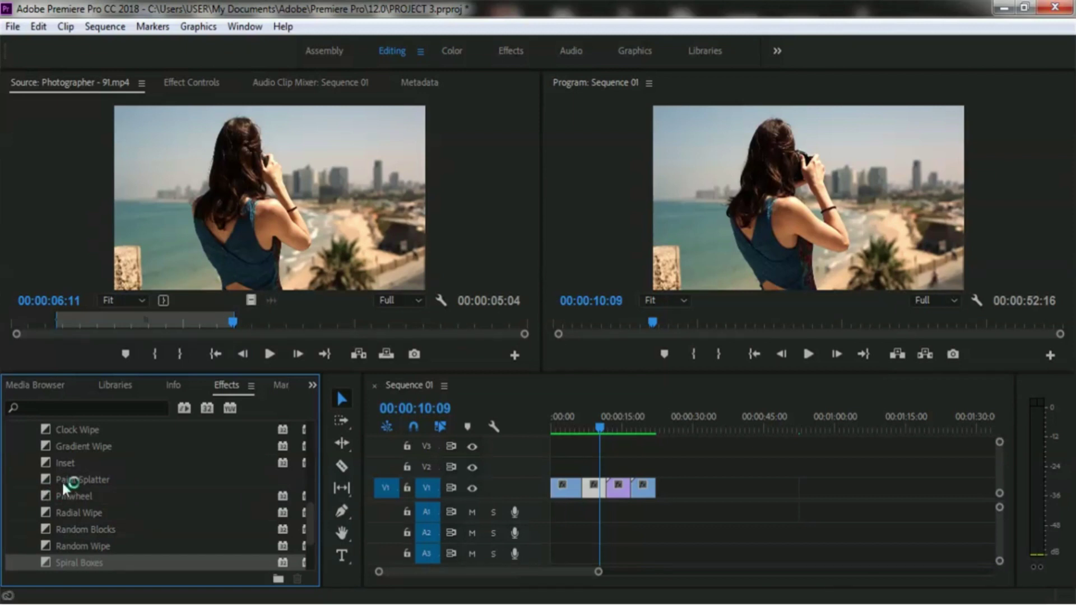
{"action": "left_click_drag", "start_coordinate": [64, 479], "coordinate": [587, 493]}
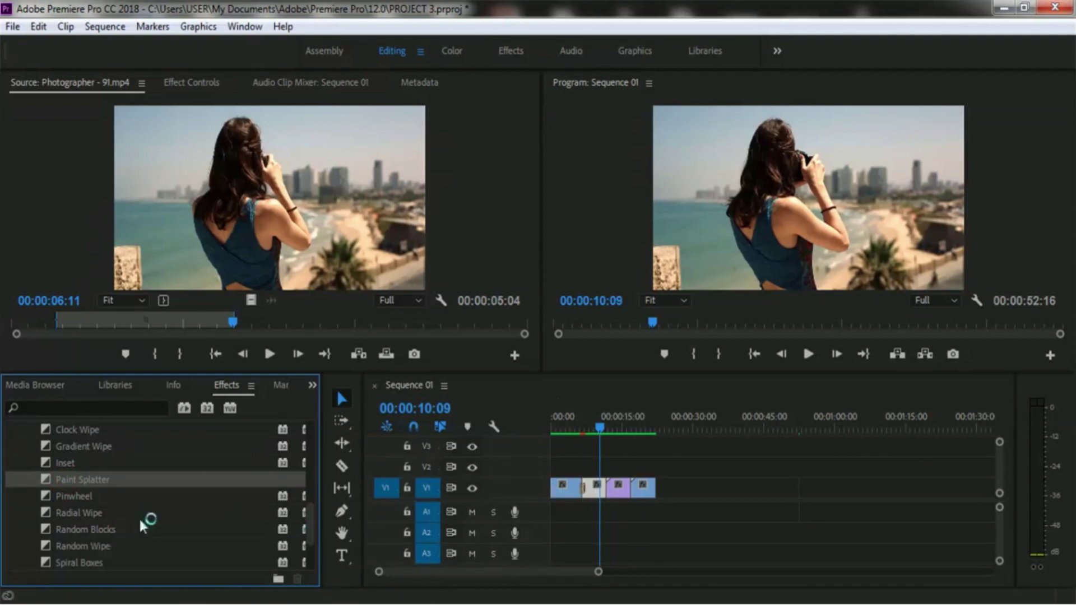
Apply the Center Split slide transition to the cut between the second and third clips
{"action": "scroll", "coordinate": [140, 518], "scroll_direction": "up", "scroll_amount": 2}
{"action": "scroll", "coordinate": [147, 525], "scroll_direction": "up", "scroll_amount": 2}
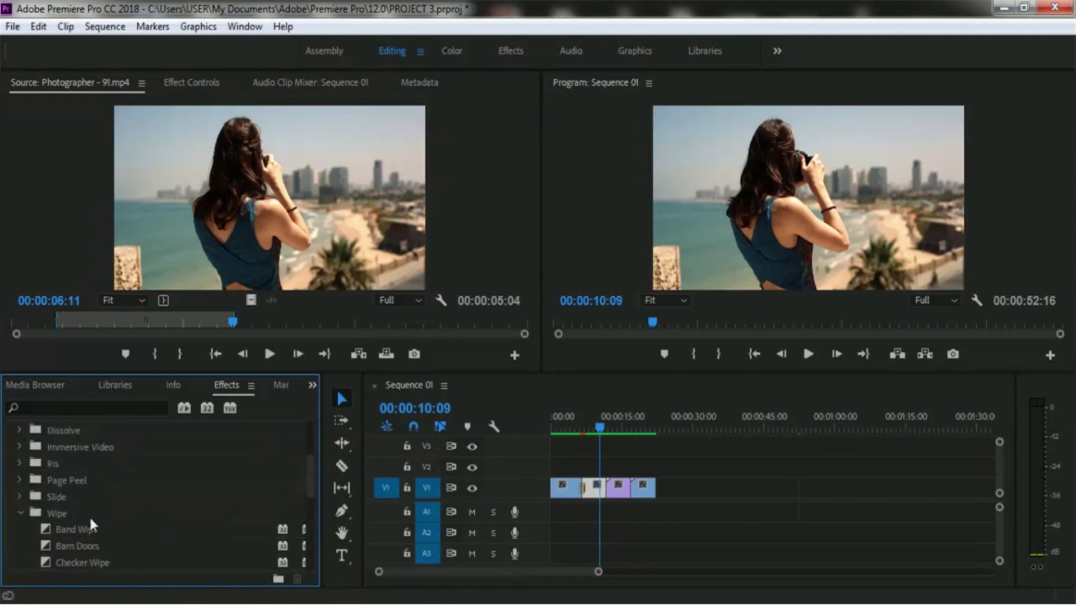
{"action": "left_click", "coordinate": [20, 496]}
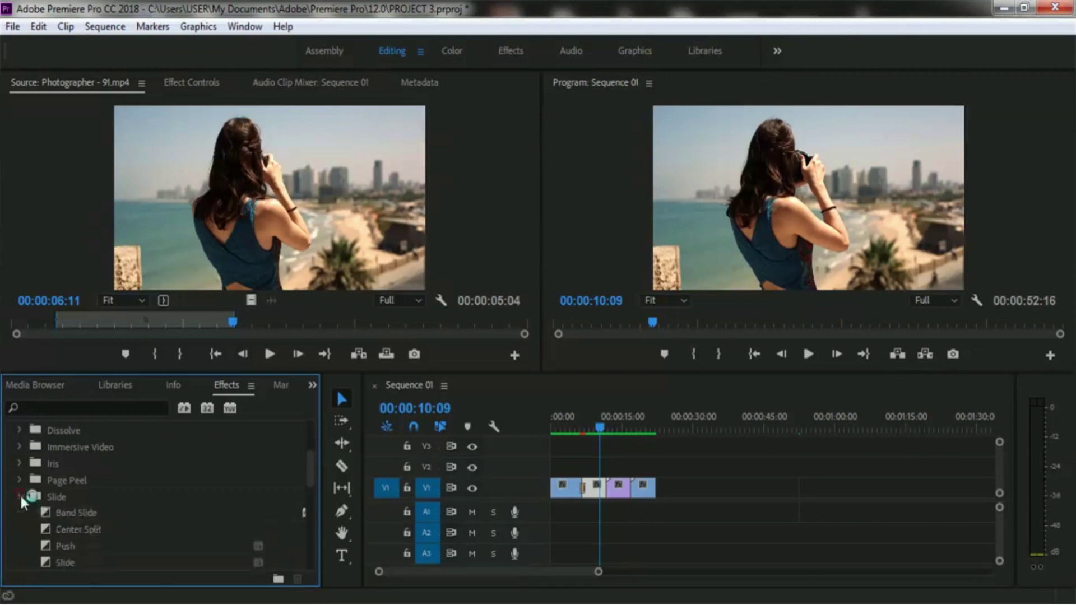
{"action": "scroll", "coordinate": [186, 505], "scroll_direction": "down", "scroll_amount": 1}
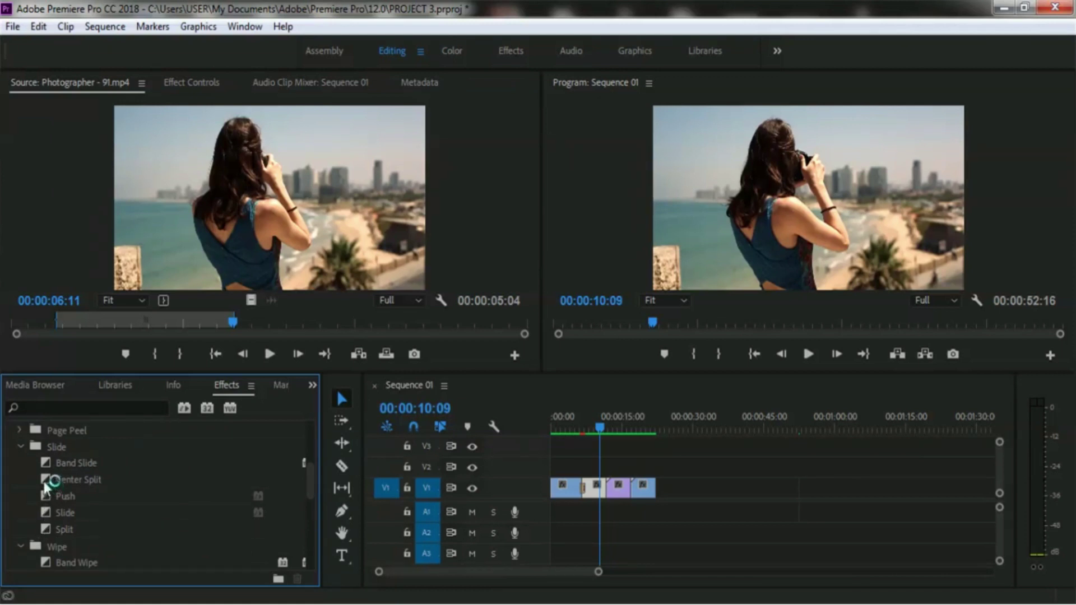
{"action": "left_click_drag", "start_coordinate": [46, 481], "coordinate": [609, 493]}
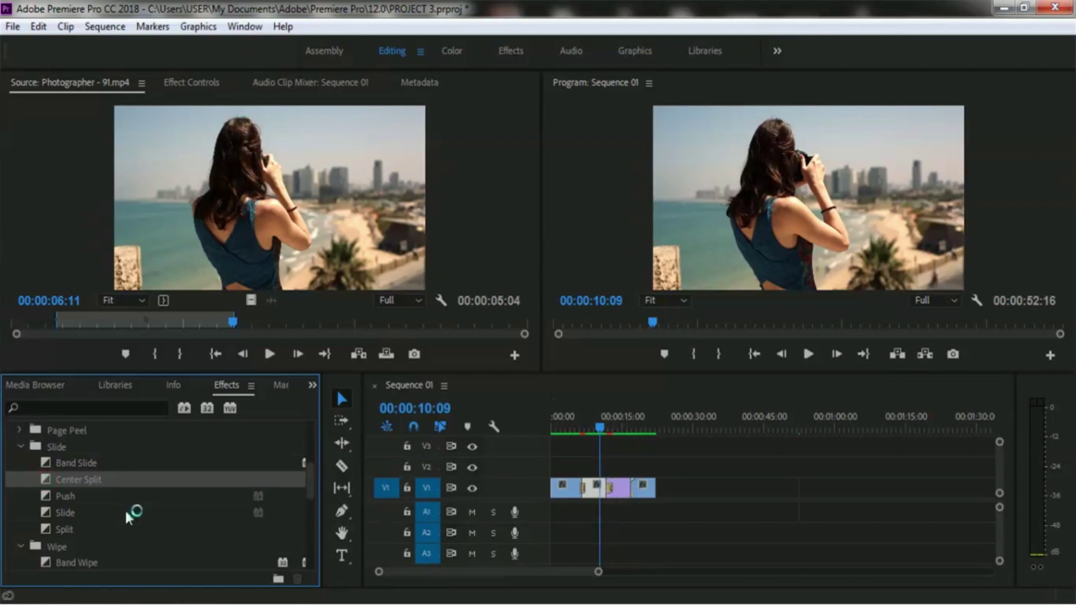
Apply the Iris Round transition to the cut between the third and fourth clips
{"action": "scroll", "coordinate": [126, 514], "scroll_direction": "down", "scroll_amount": 2}
{"action": "scroll", "coordinate": [127, 514], "scroll_direction": "up", "scroll_amount": 4}
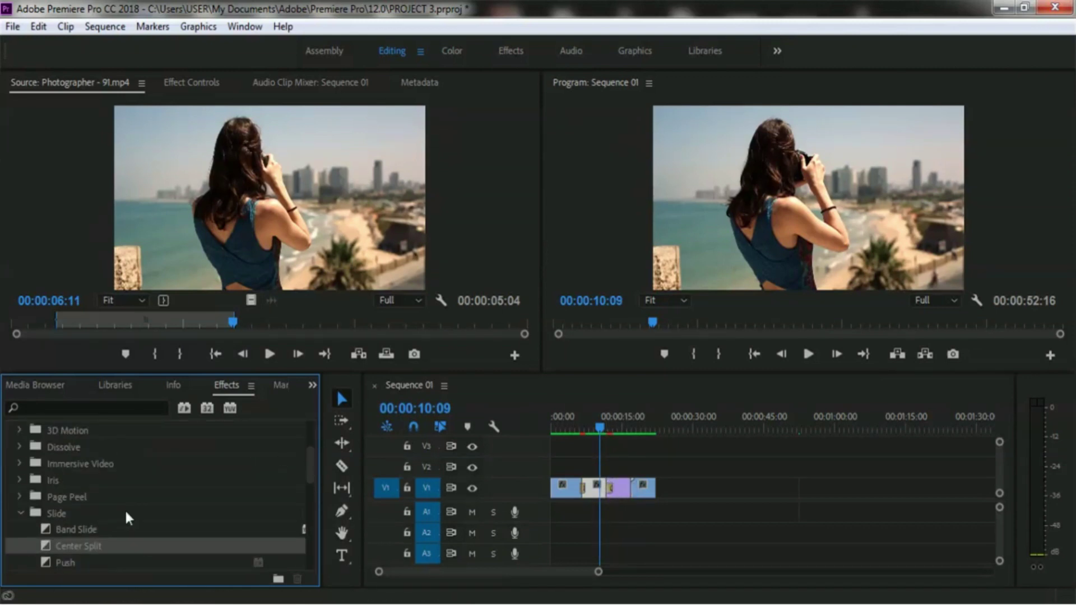
{"action": "left_click", "coordinate": [20, 477]}
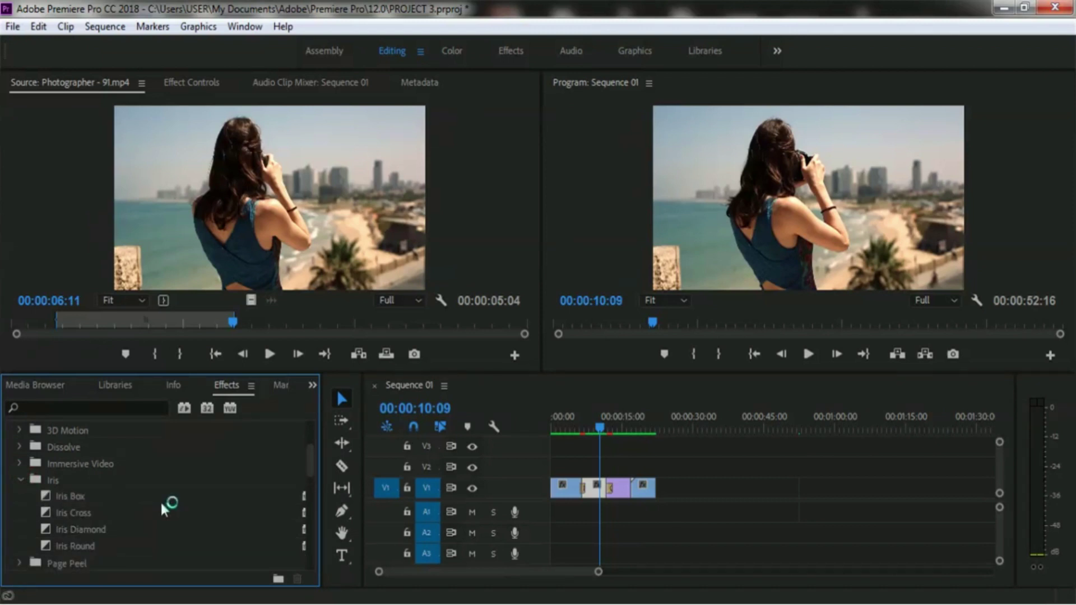
{"action": "left_click_drag", "start_coordinate": [45, 544], "coordinate": [634, 492]}
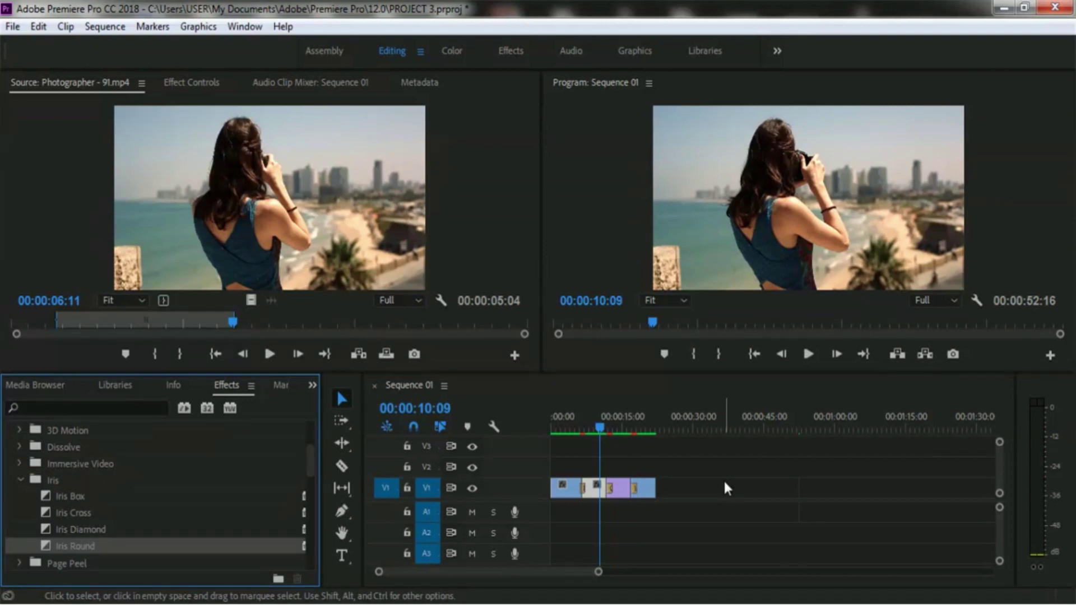
Play the sequence from its beginning to preview all three transitions
{"action": "left_click", "coordinate": [800, 546]}
{"action": "key", "text": "Home"}
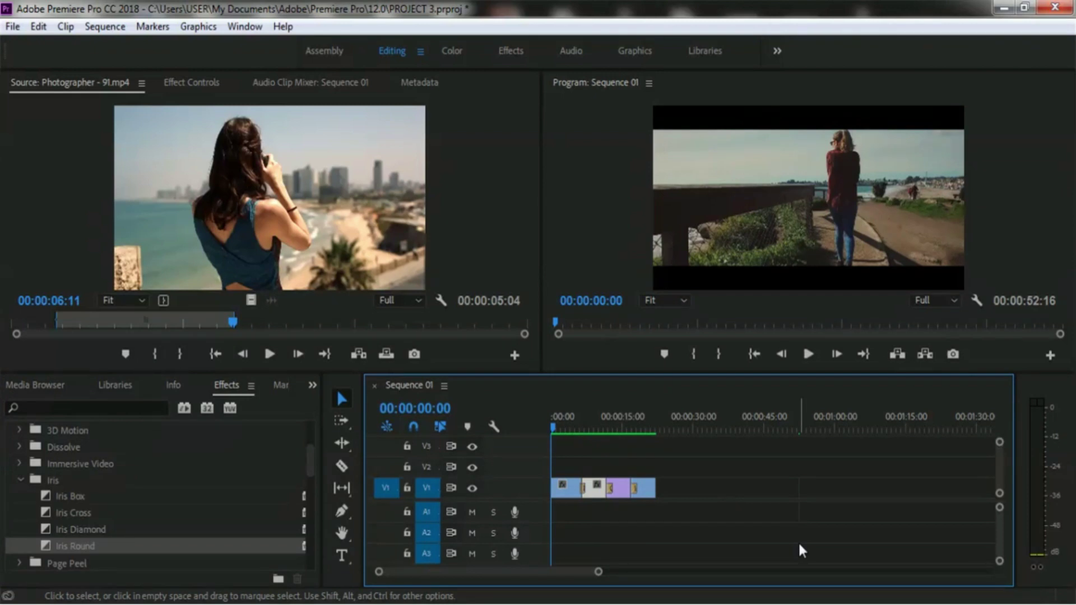
{"action": "left_click", "coordinate": [808, 354]}
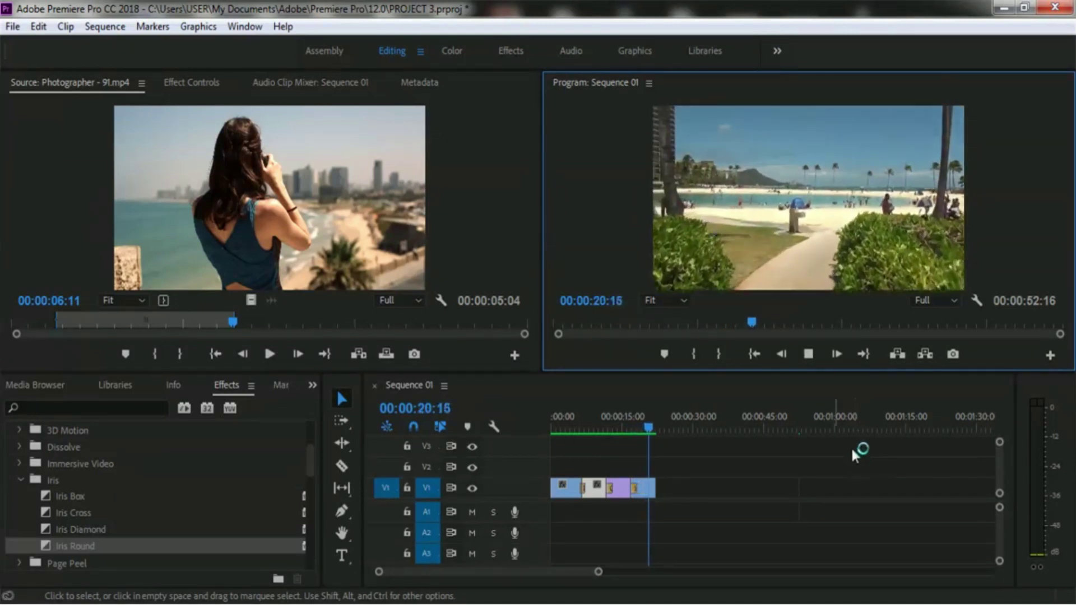
{"action": "left_click", "coordinate": [807, 354]}
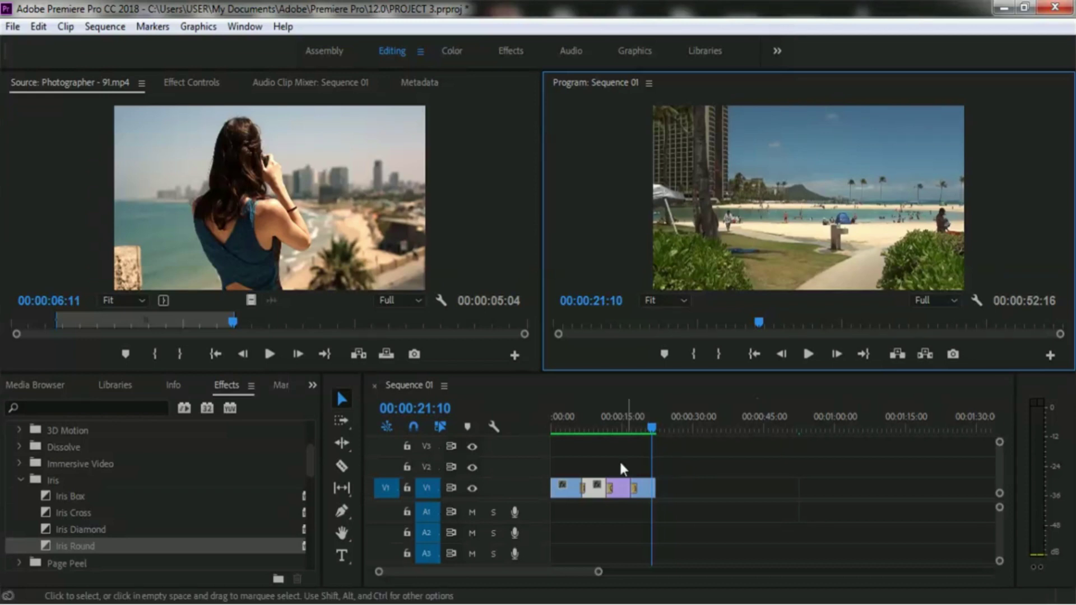
Replay the Paint Splatter transition between the first two clips from shortly before the cut
{"action": "left_click_drag", "start_coordinate": [654, 426], "coordinate": [573, 428]}
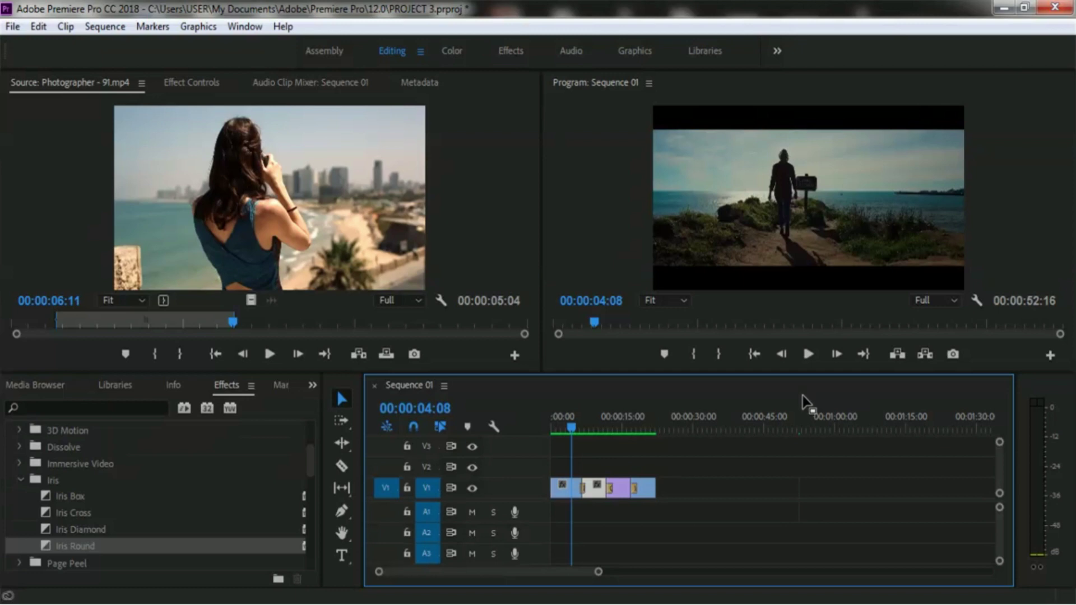
{"action": "left_click", "coordinate": [809, 358]}
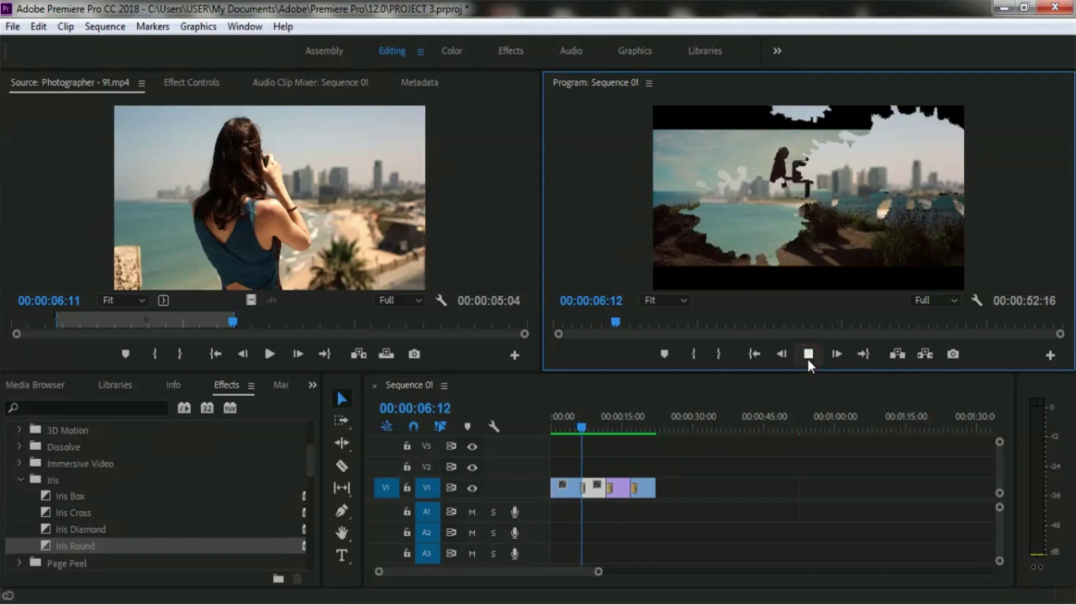
{"action": "left_click", "coordinate": [809, 356]}
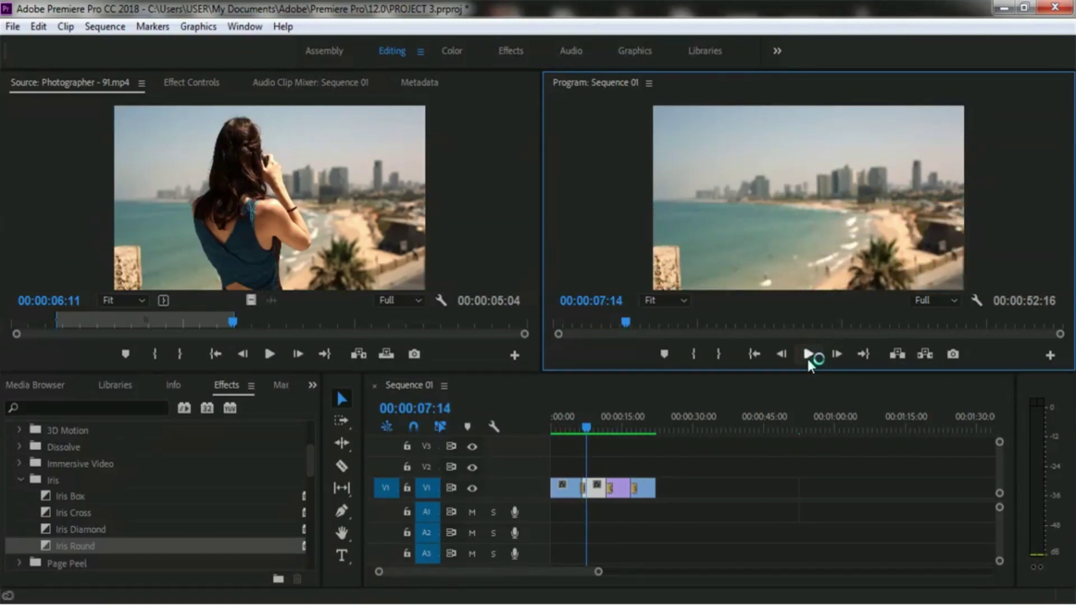
{"action": "left_click_drag", "start_coordinate": [589, 429], "coordinate": [578, 433]}
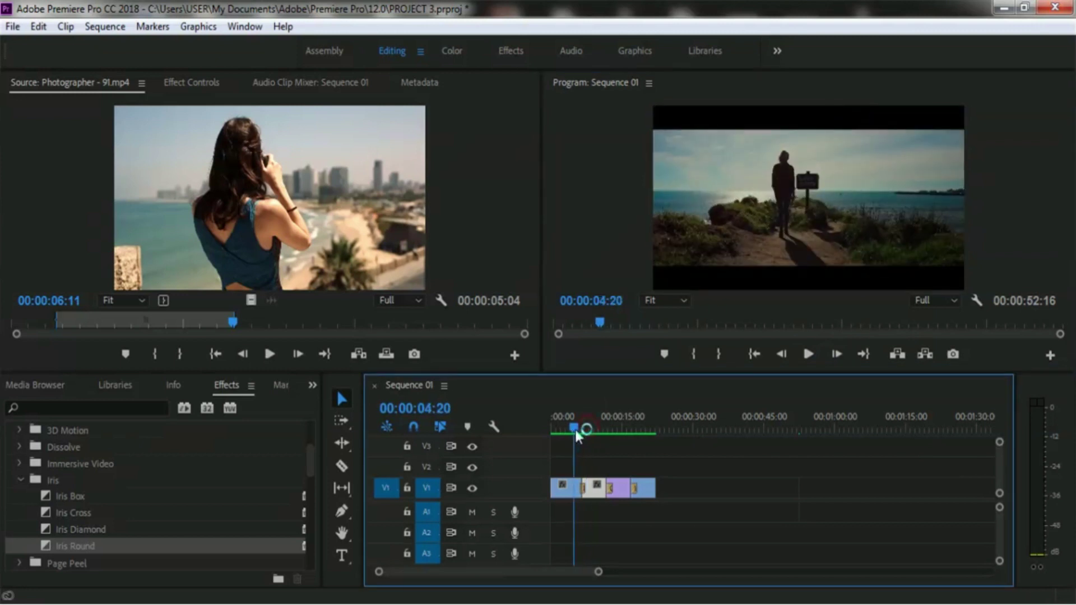
{"action": "left_click", "coordinate": [808, 354]}
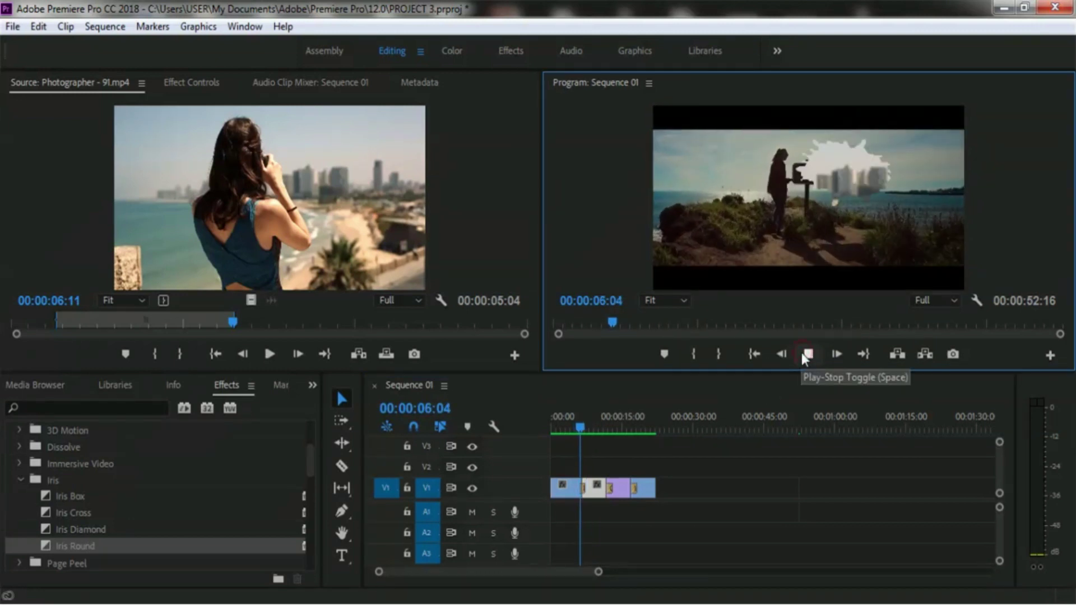
{"action": "left_click", "coordinate": [802, 353]}
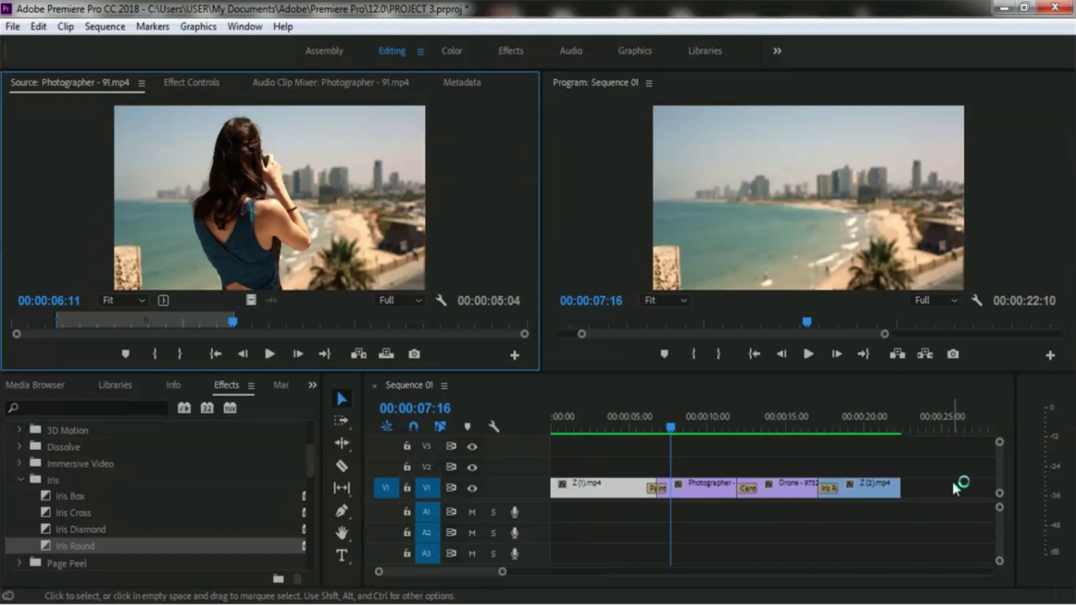
Set the duration of the Paint Splatter transition between the first two clips to 00:00:05:10
{"action": "left_click", "coordinate": [615, 488]}
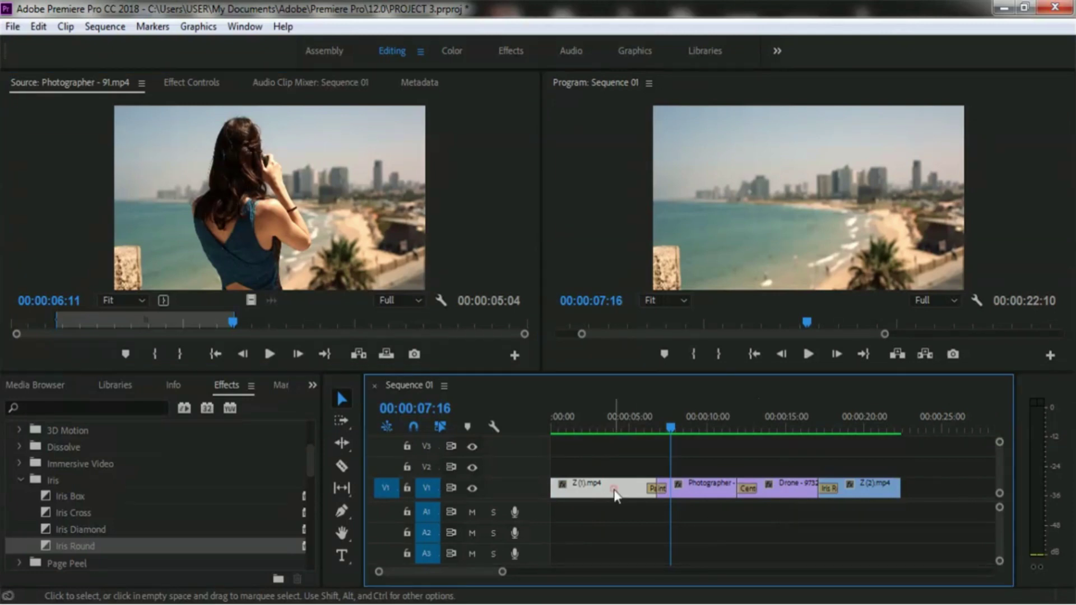
{"action": "left_click", "coordinate": [194, 83]}
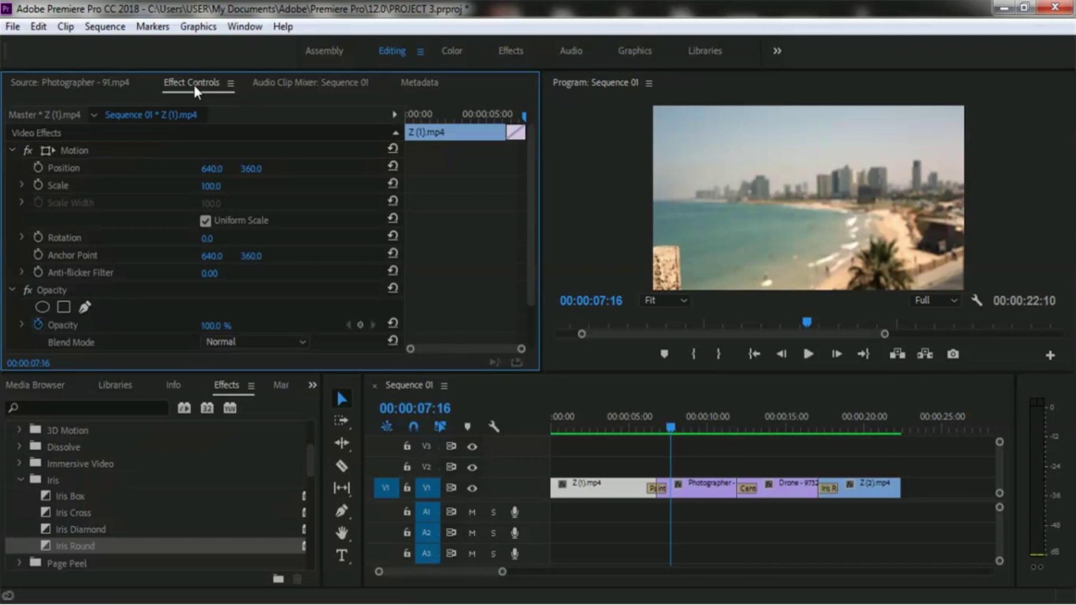
{"action": "left_click", "coordinate": [661, 490]}
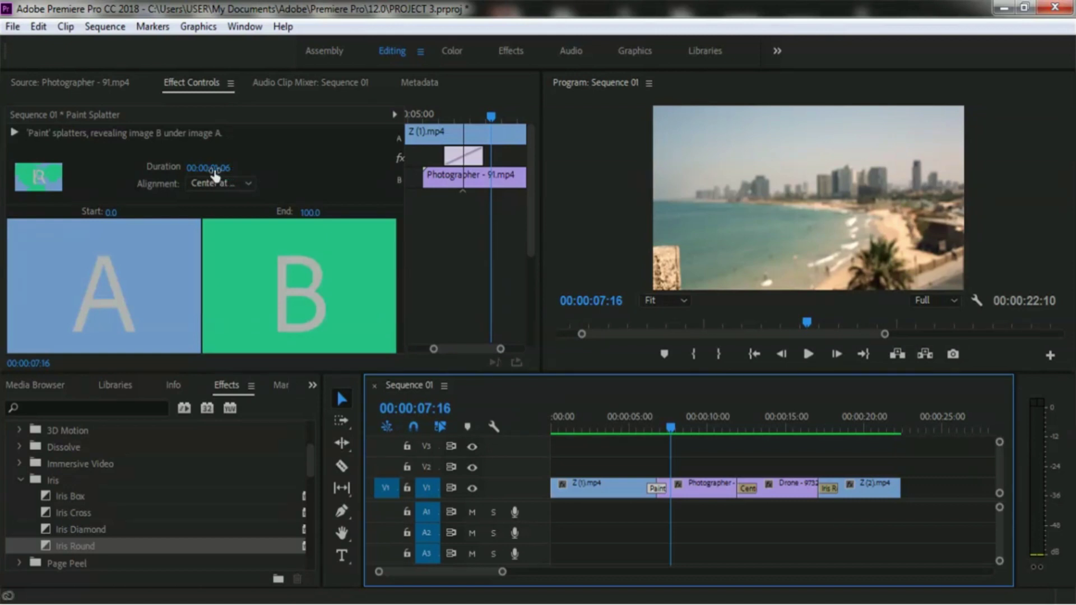
{"action": "left_click_drag", "start_coordinate": [218, 175], "coordinate": [298, 178]}
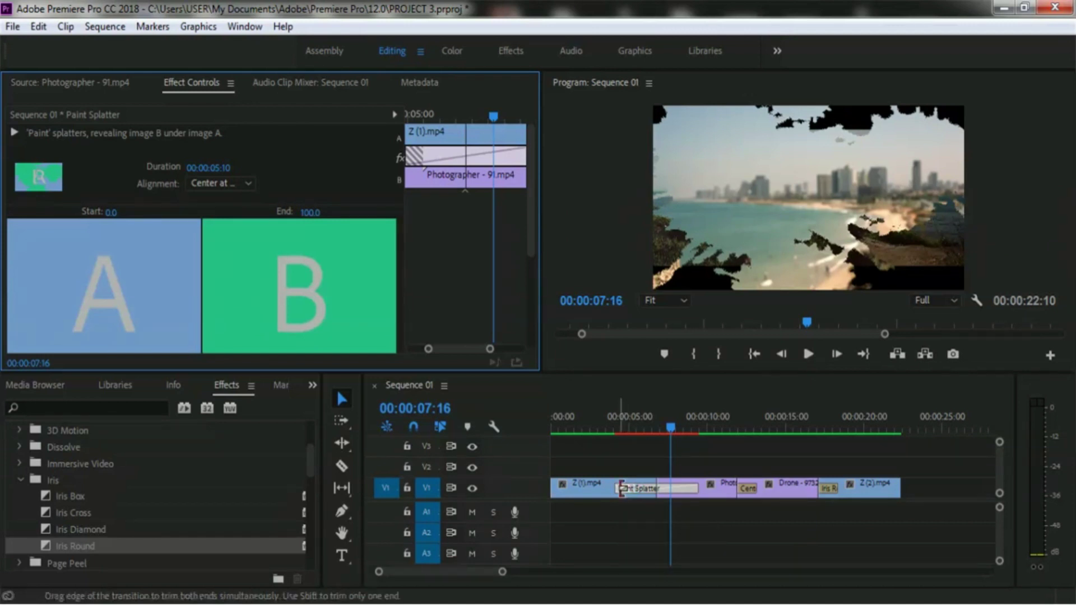
Play the sequence from the start through the lengthened Paint Splatter transition
{"action": "left_click", "coordinate": [681, 433]}
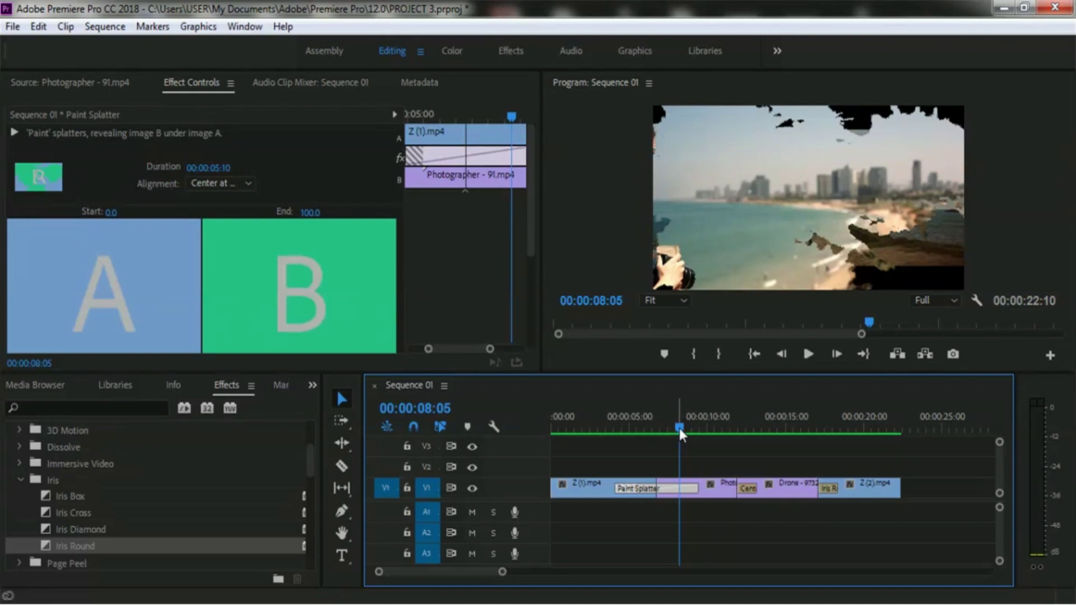
{"action": "left_click_drag", "start_coordinate": [679, 429], "coordinate": [543, 425]}
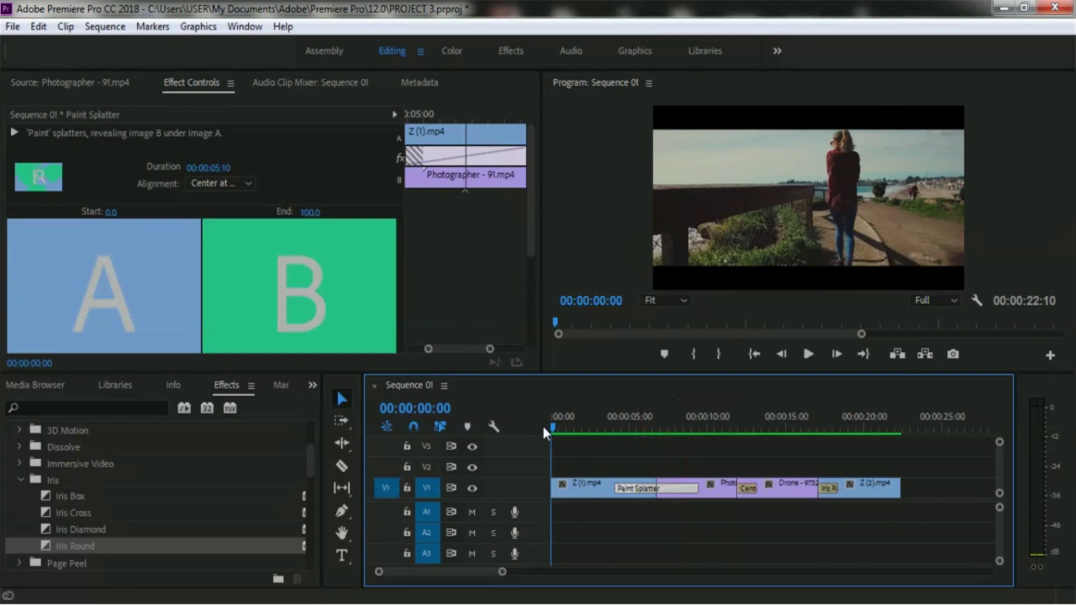
{"action": "left_click", "coordinate": [808, 355]}
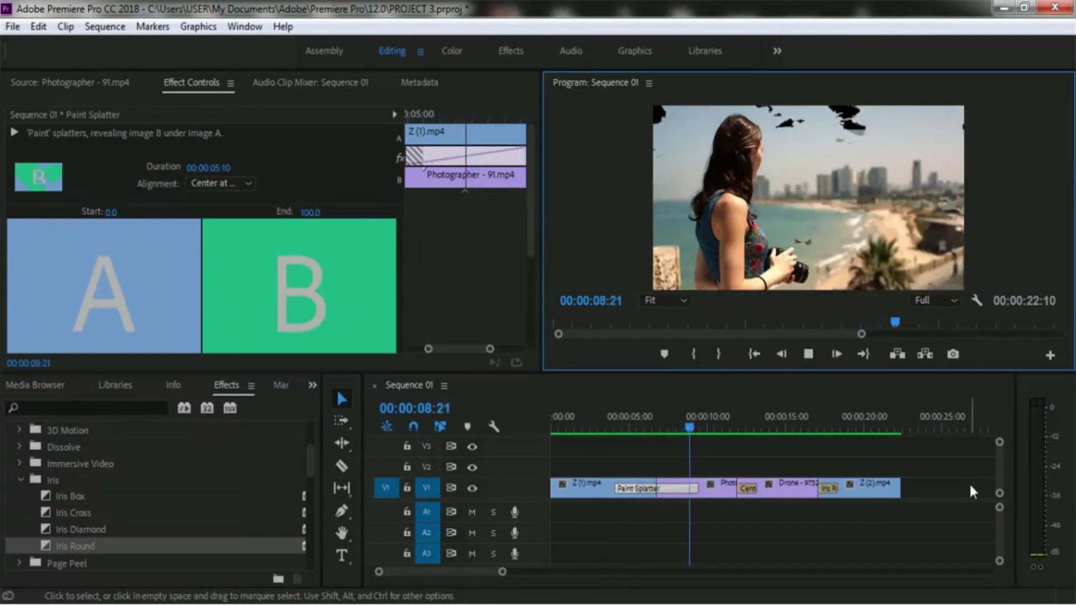
{"action": "left_click", "coordinate": [809, 355]}
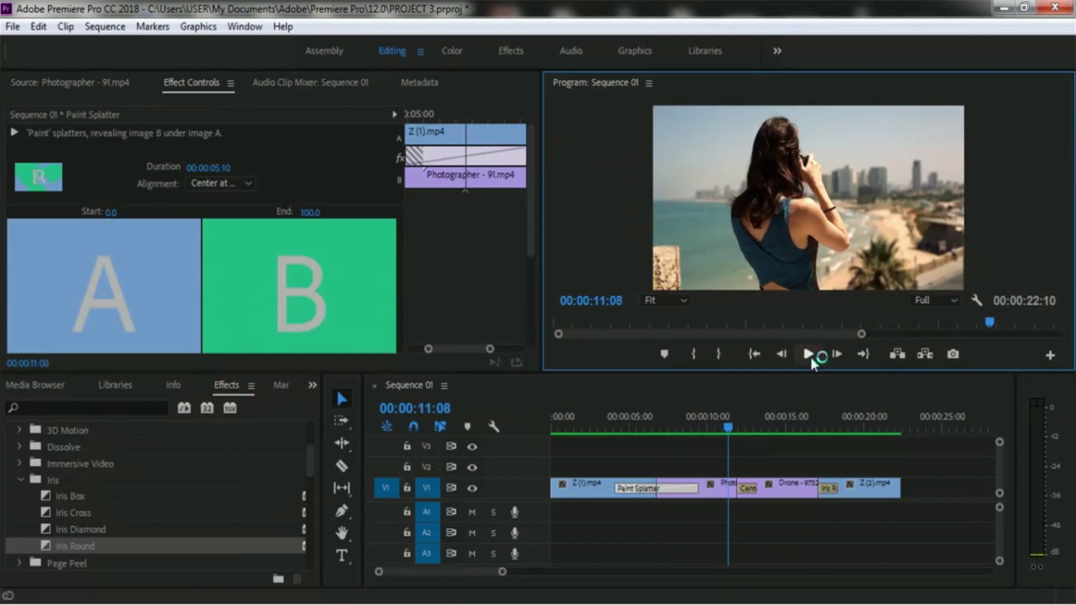